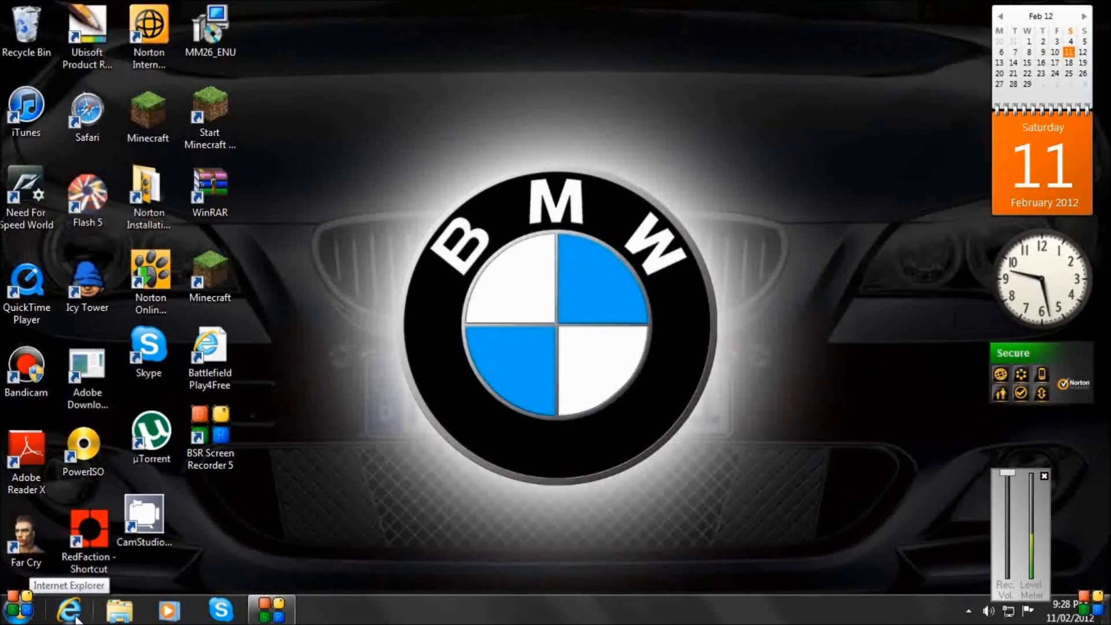
Step: Open Internet Explorer, go to google.com and search for 'utorrent'
left_click(69, 610)
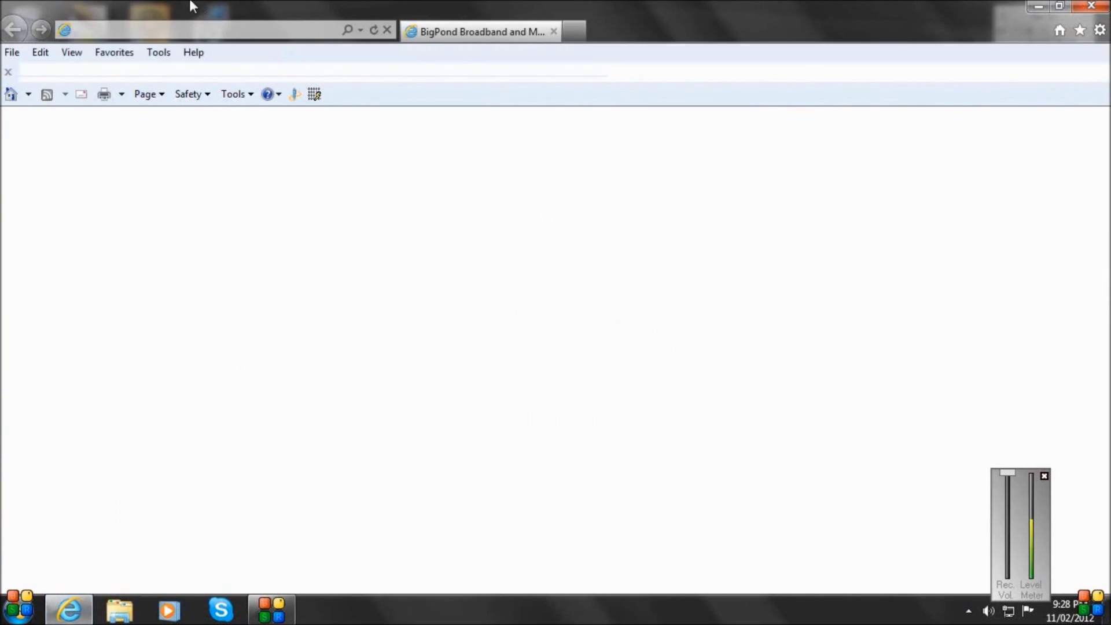
left_click(271, 29)
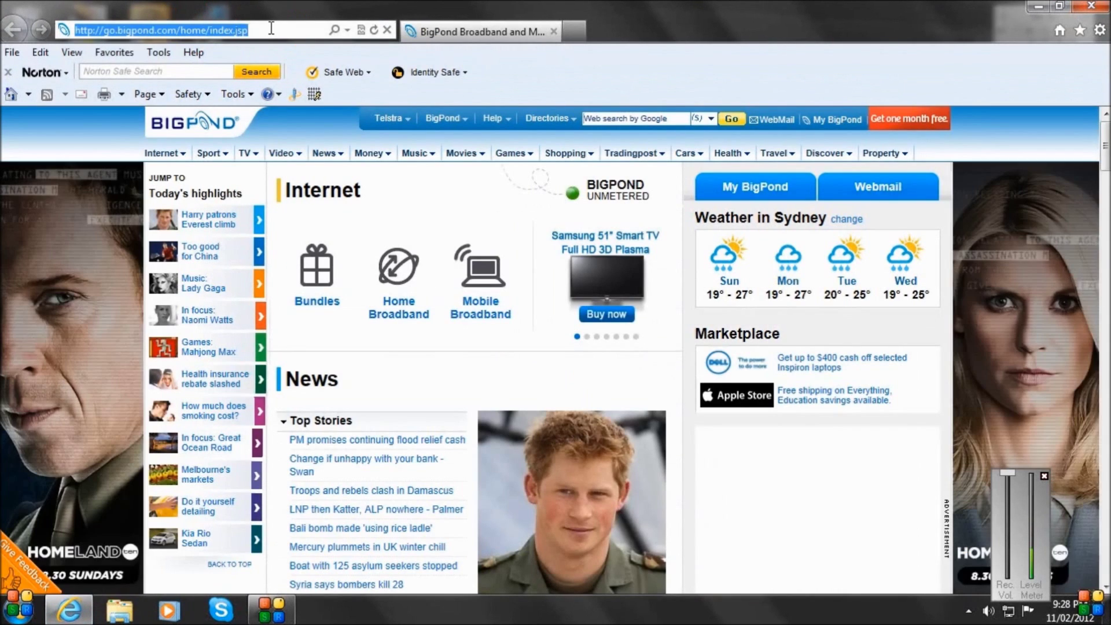
type("google.com/")
key("Return")
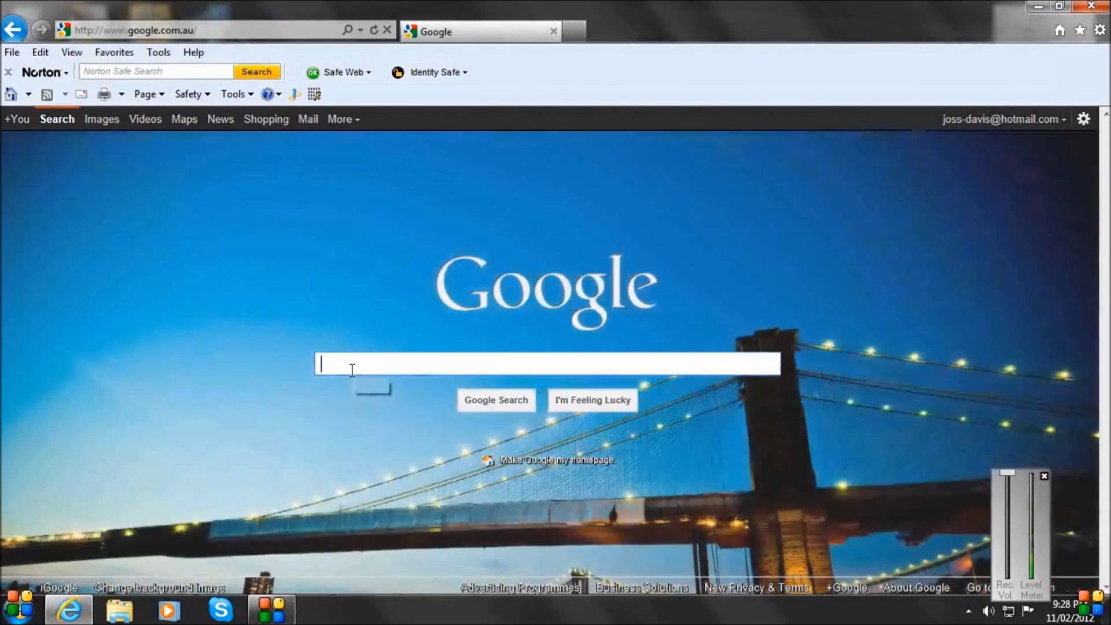
type("u")
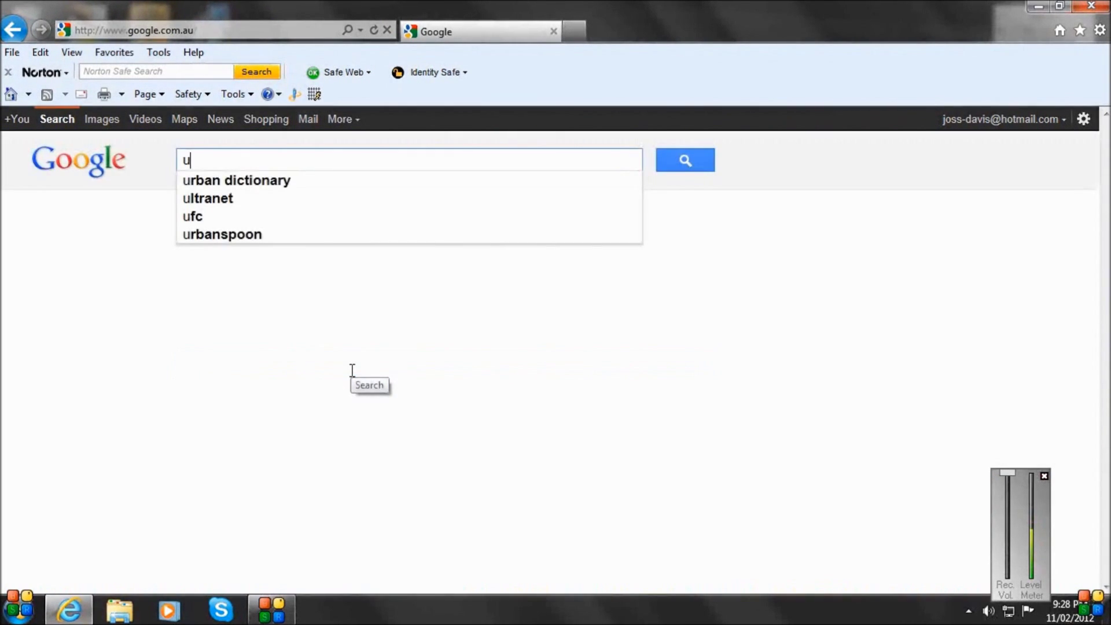
type("torrent")
key("Return")
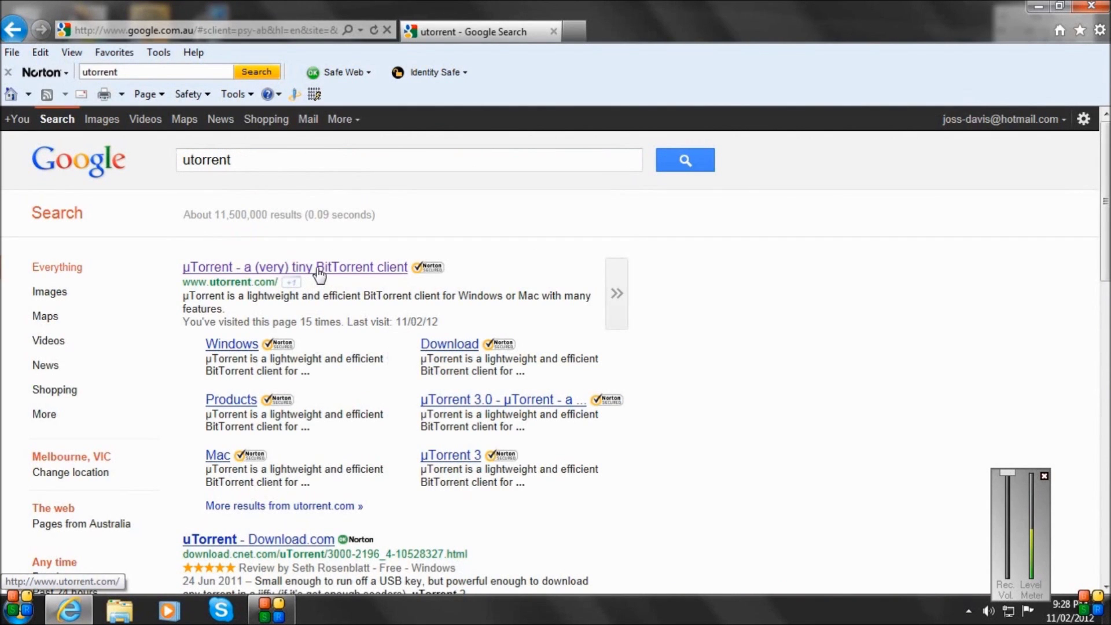
Step: Open utorrent.com, request the µTorrent Free download, then cancel the uTorrent.exe prompt
left_click(318, 268)
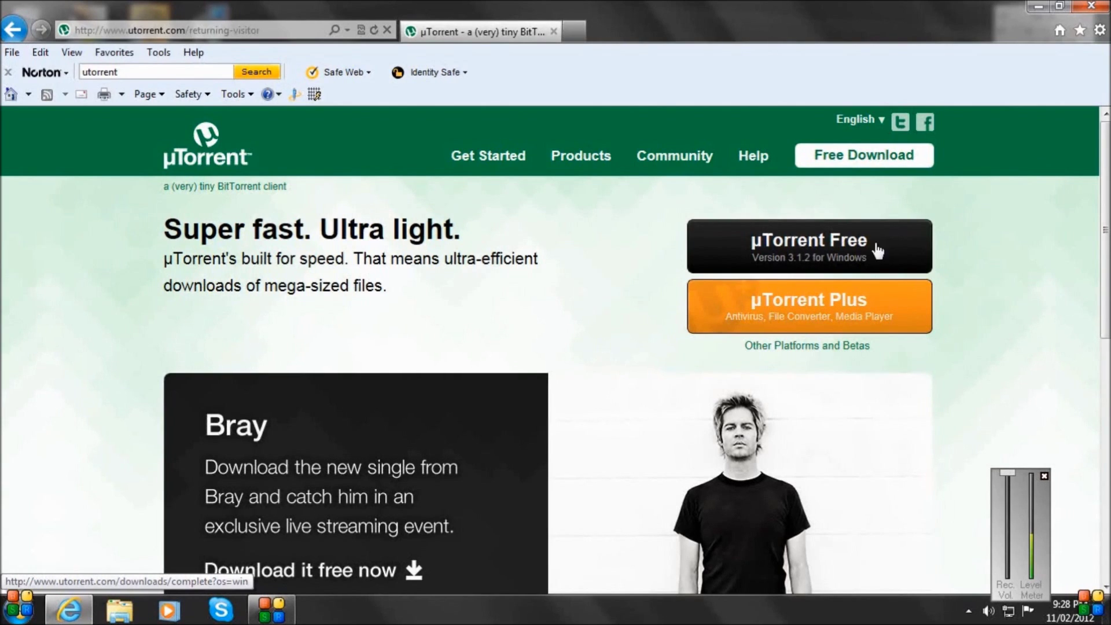
left_click(805, 266)
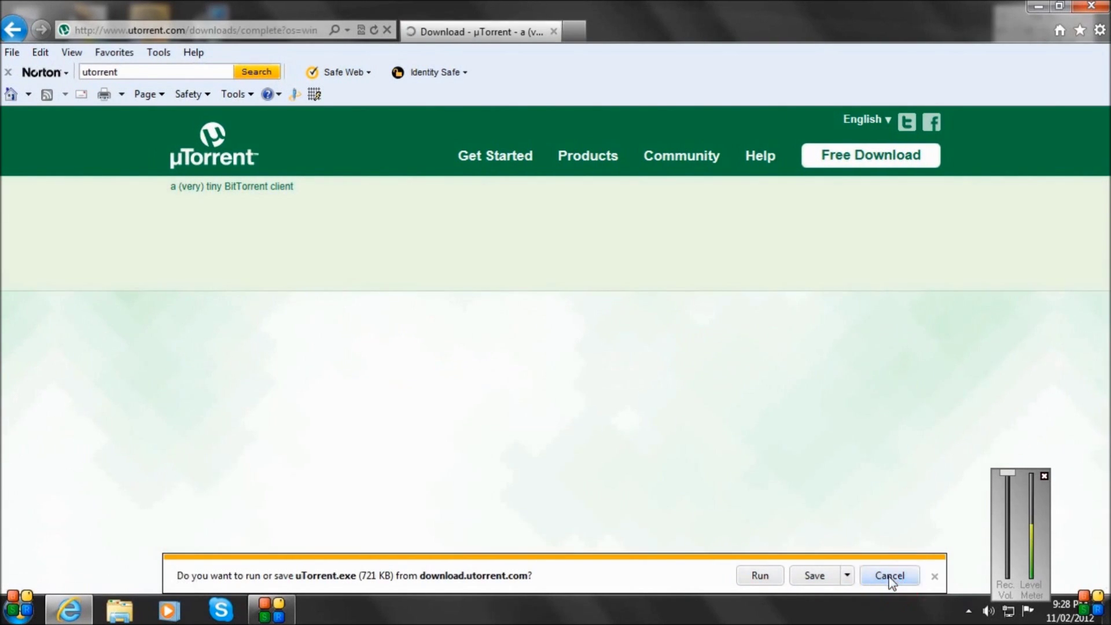
left_click(889, 576)
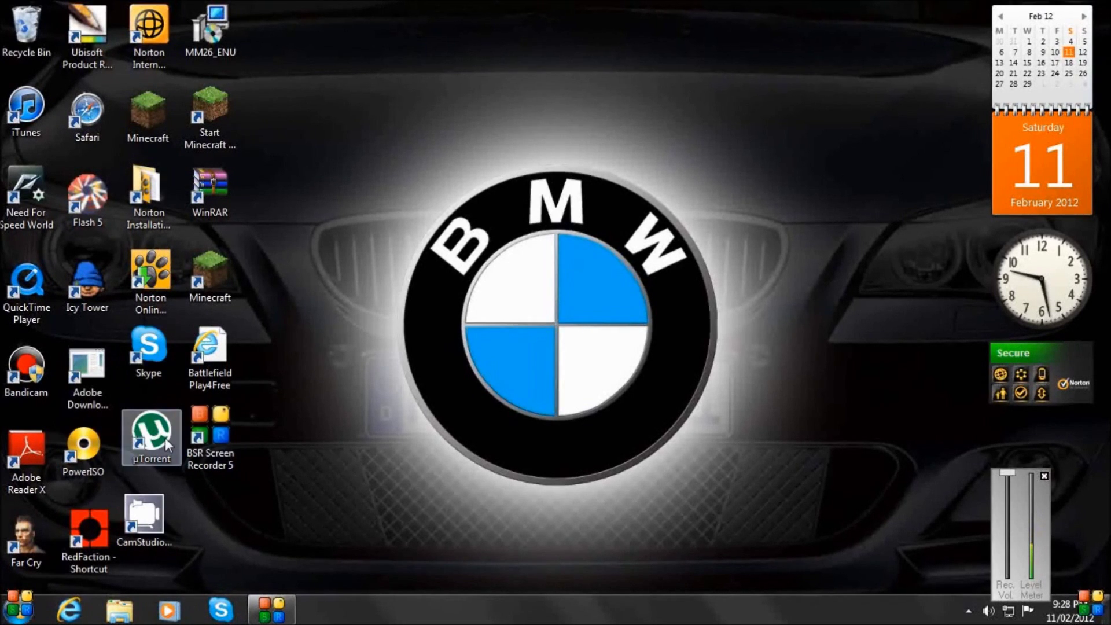
Step: Reopen Internet Explorer and load google.com, replacing the BigPond address
left_click(69, 610)
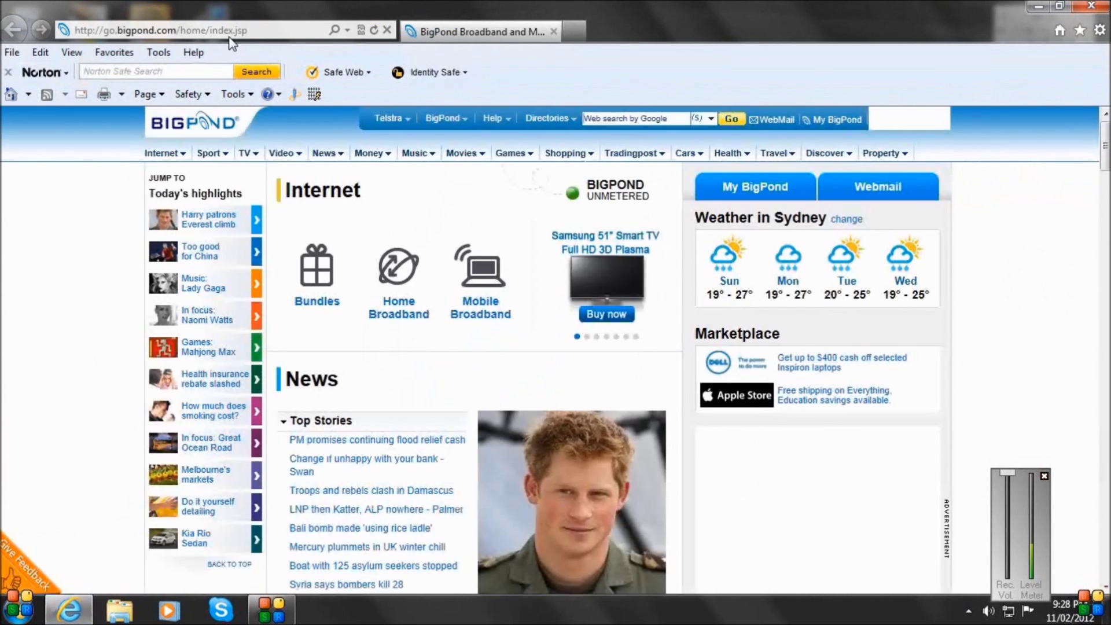
left_click(230, 30)
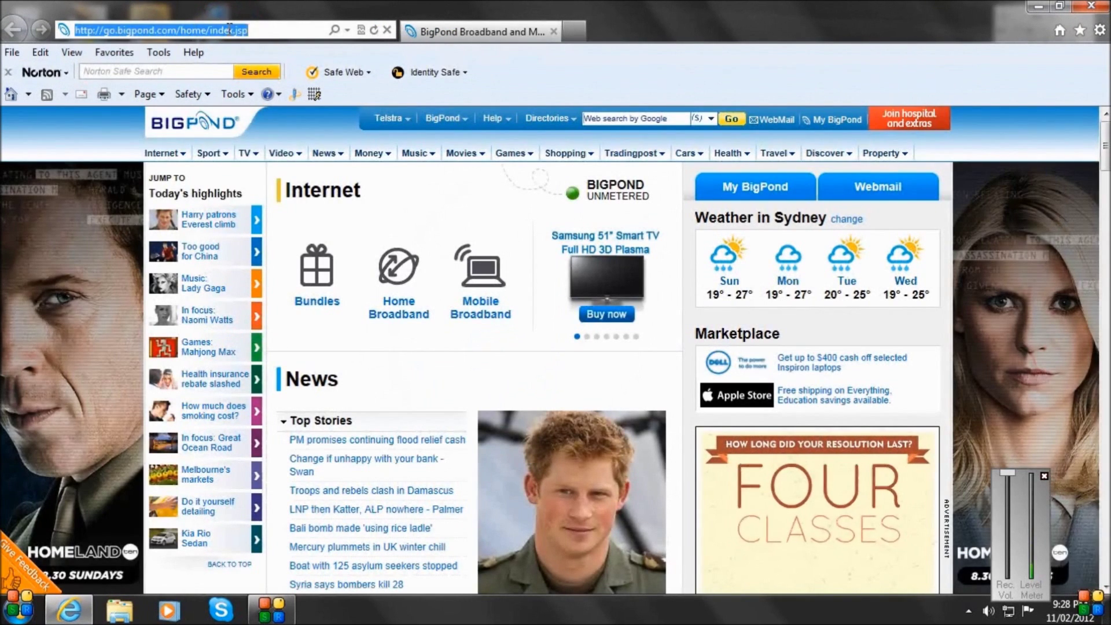
type("google.com/")
key("Return")
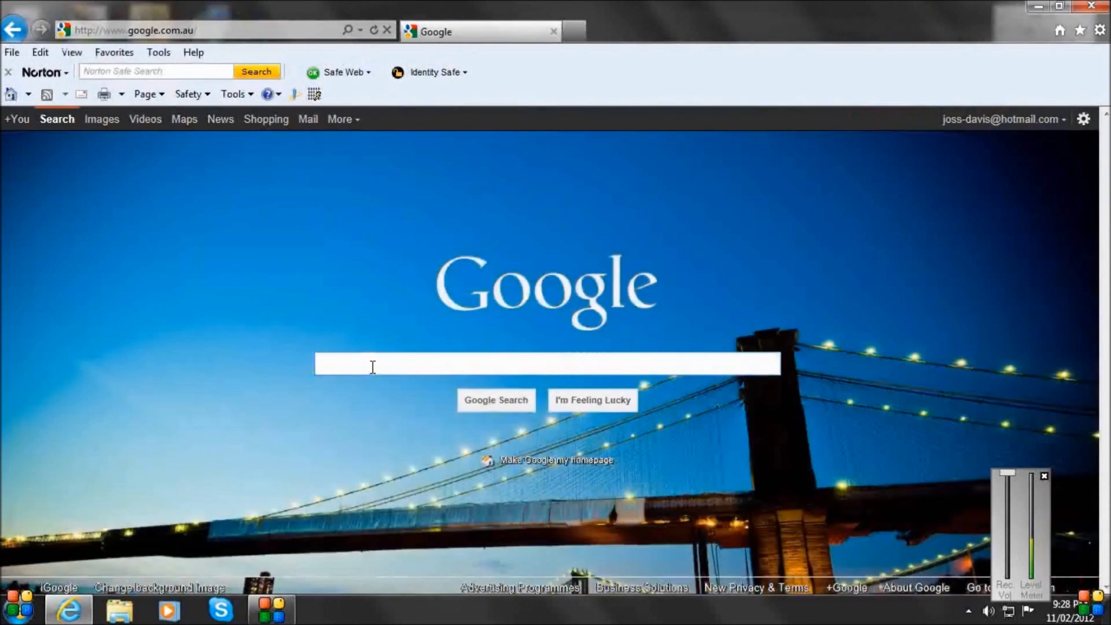
Step: Search 'utorrent minecraft 1.1 download' and open the Minecraft Alpha 1.1.0 torrent result
type("uto")
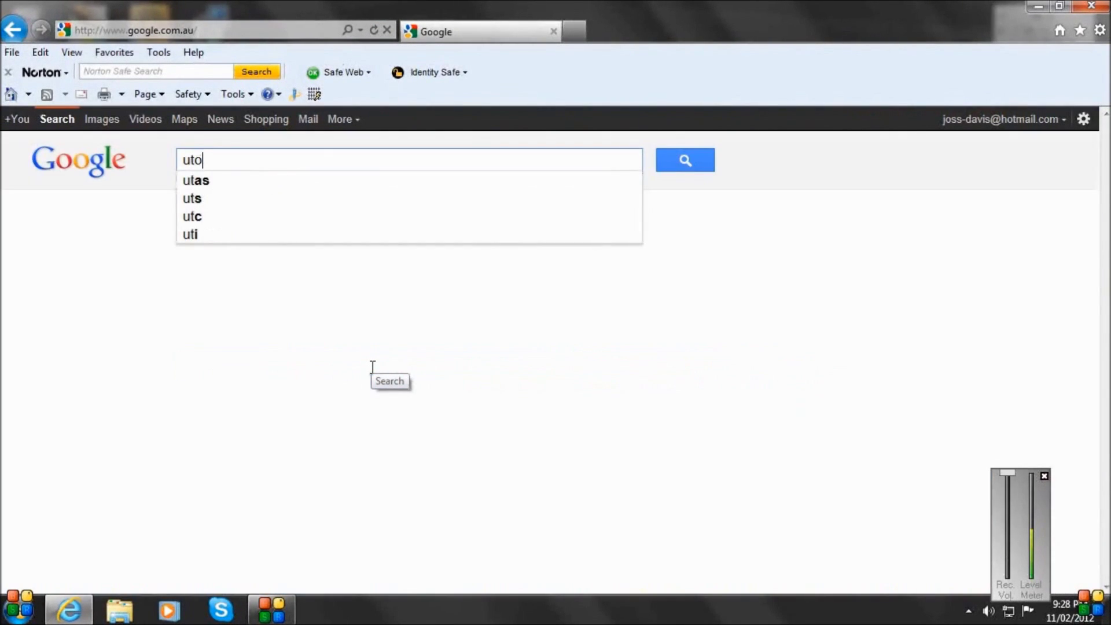
type("rrent m")
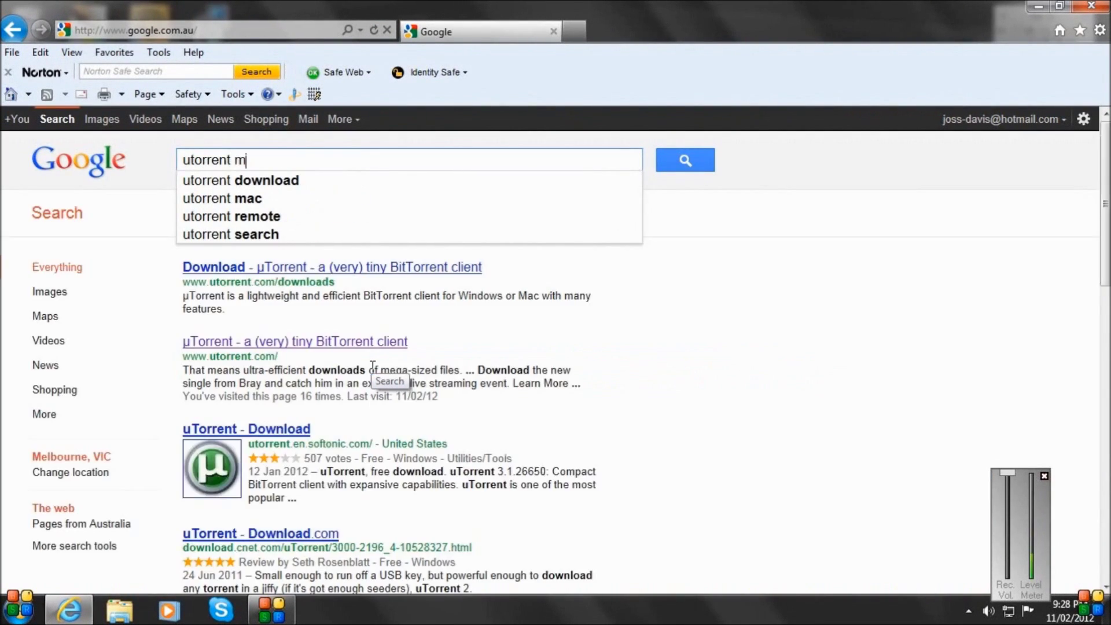
type("inecraft")
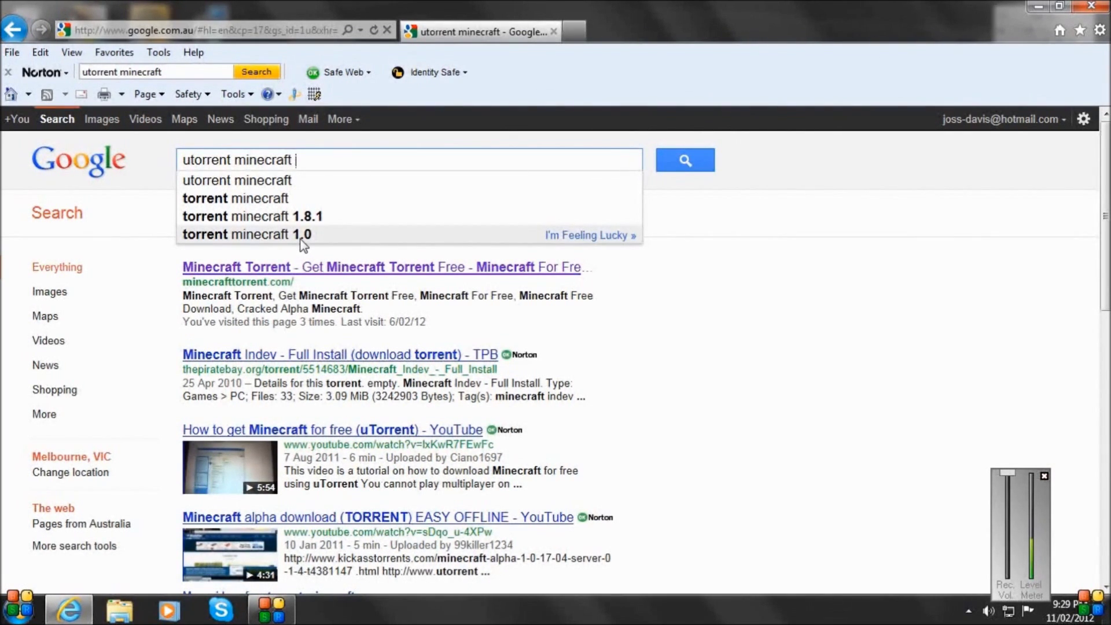
type("d")
key("BackSpace")
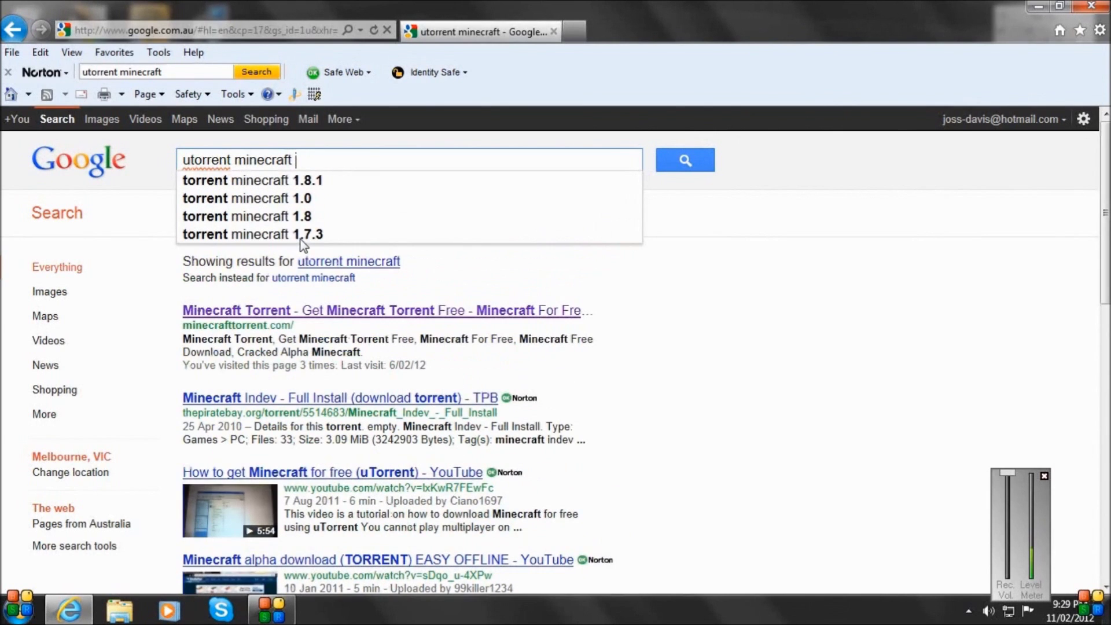
type("1.1 d")
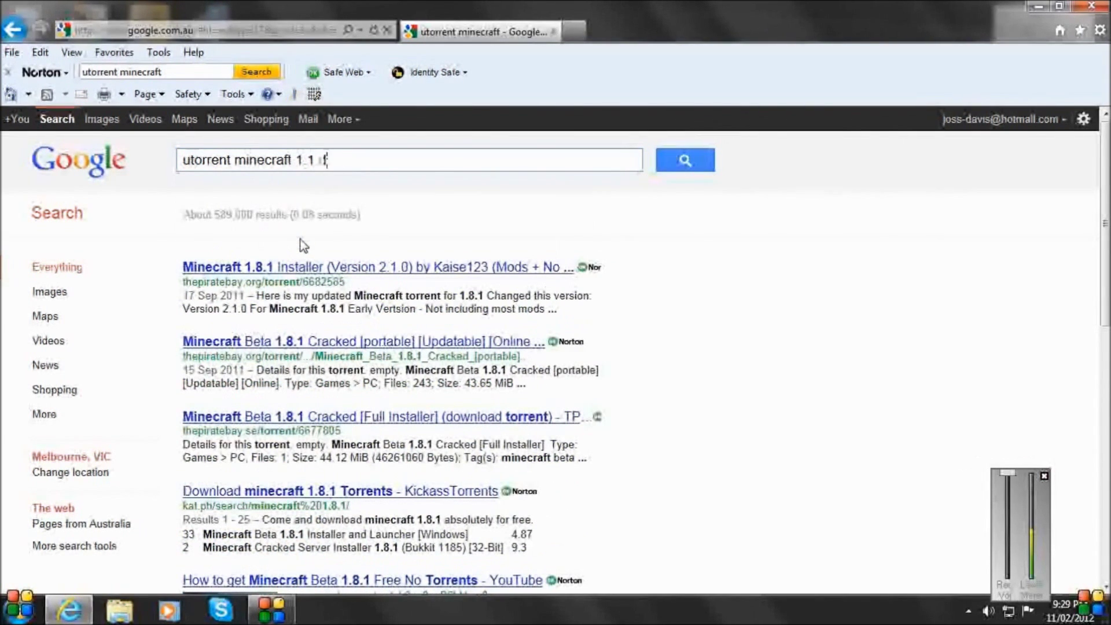
type("ownload")
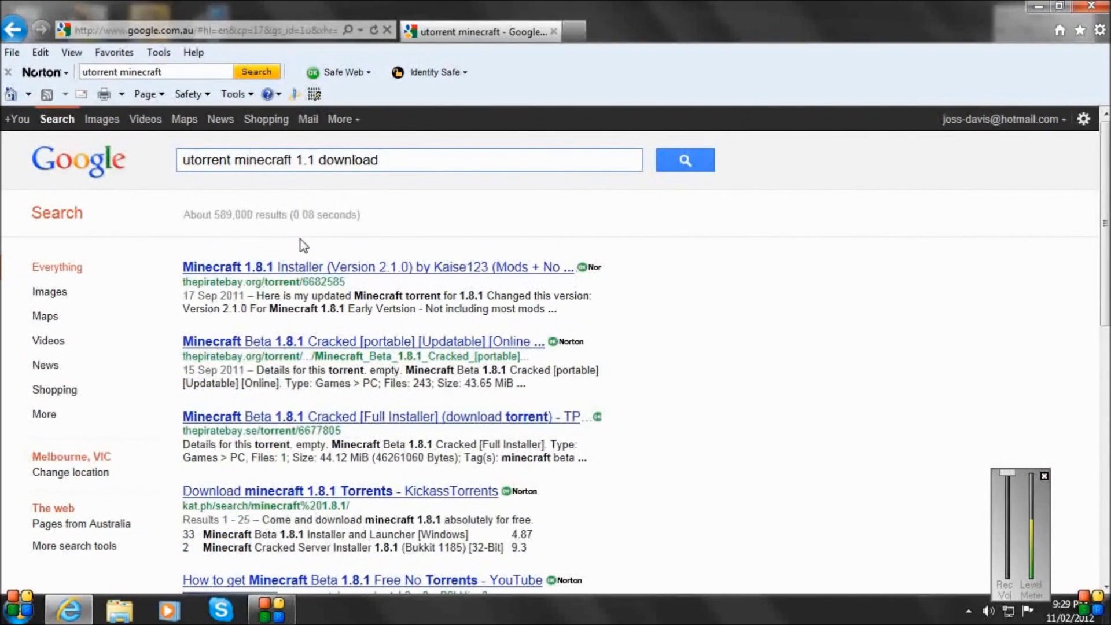
key("Return")
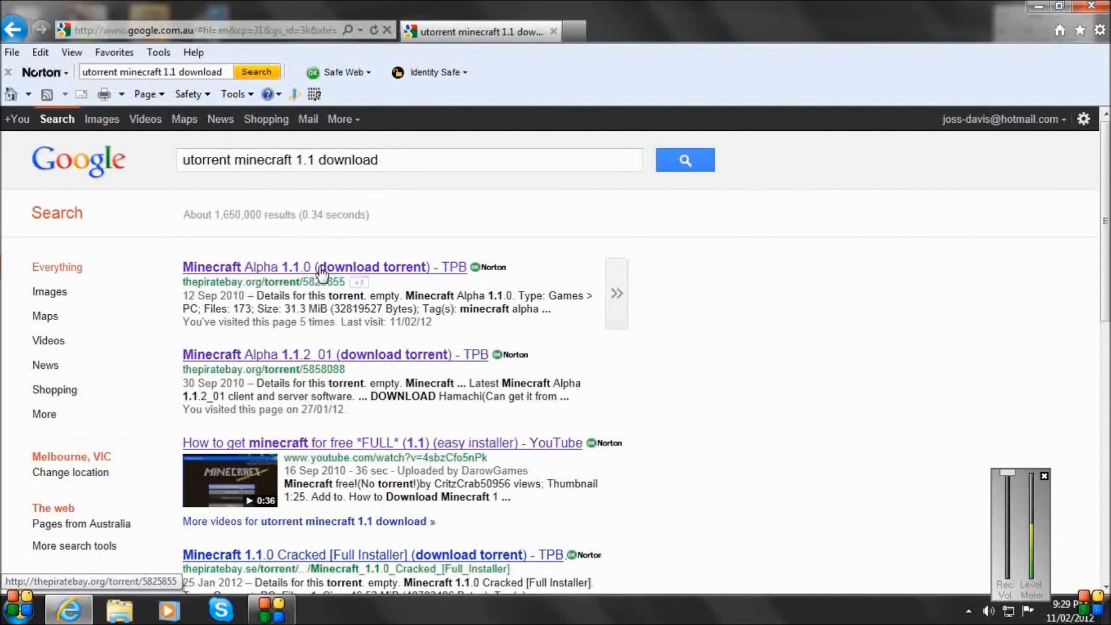
left_click(235, 269)
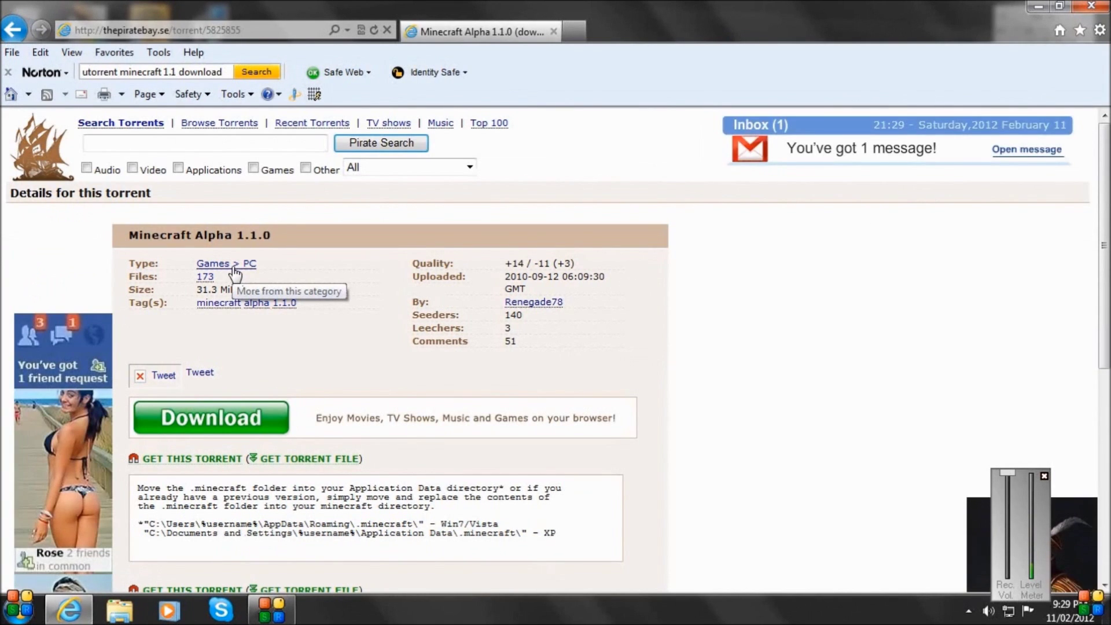
Step: Get the Minecraft Alpha 1.1.0 torrent and allow the website to open it in uTorrent
scroll(331, 304, "down", 3)
scroll(331, 304, "up", 3)
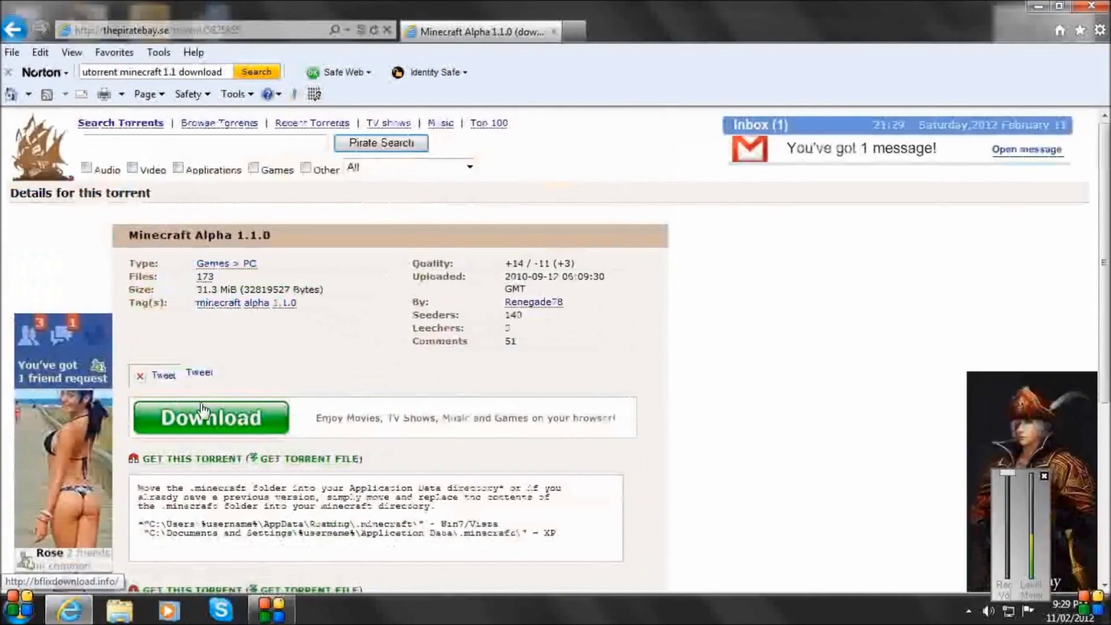
left_click(196, 461)
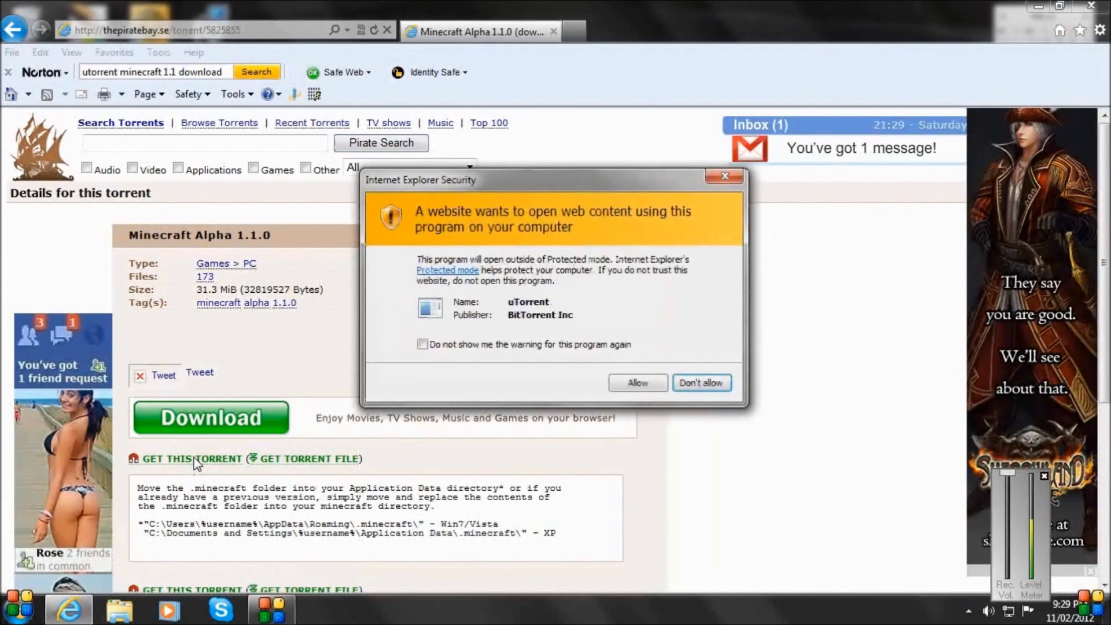
left_click(638, 383)
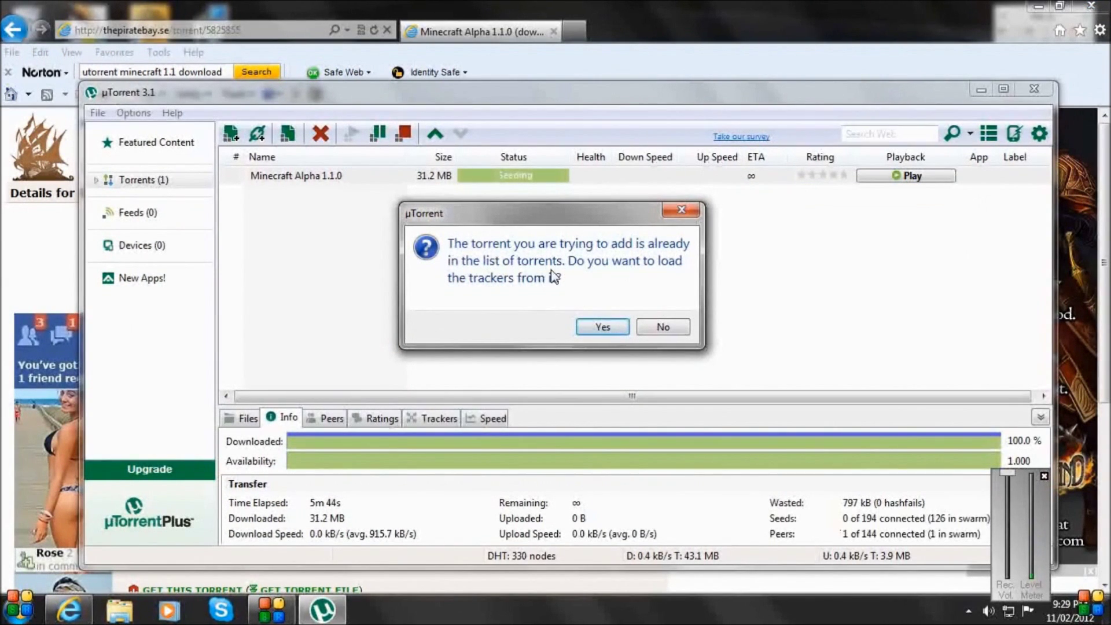
Step: Load trackers into the existing Minecraft Alpha 1.1.0 torrent and show its context menu
left_click(607, 327)
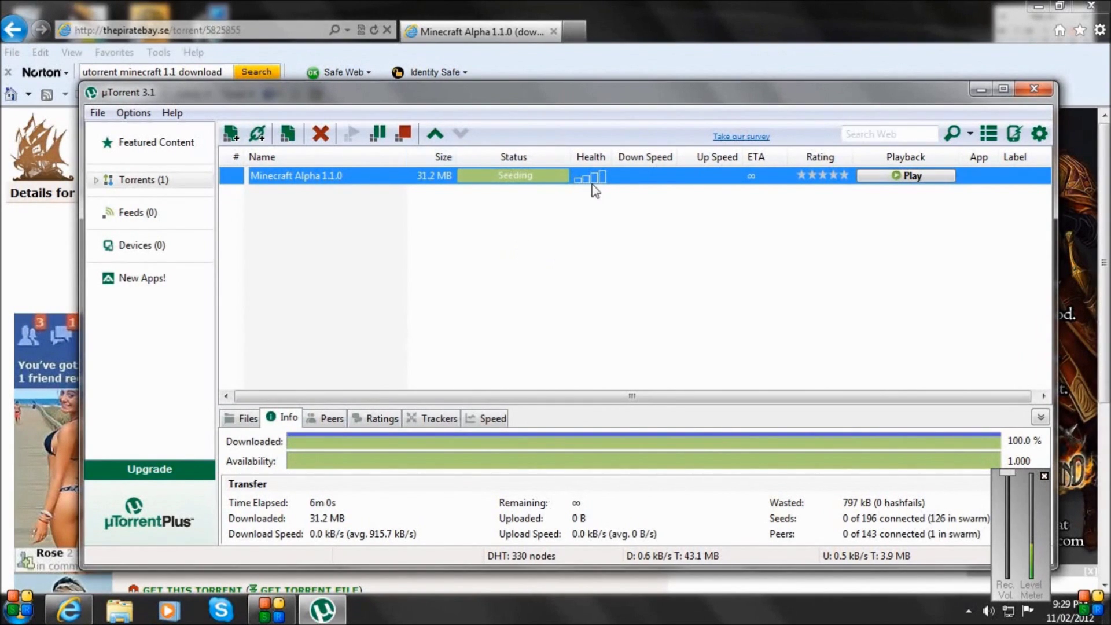
right_click(523, 177)
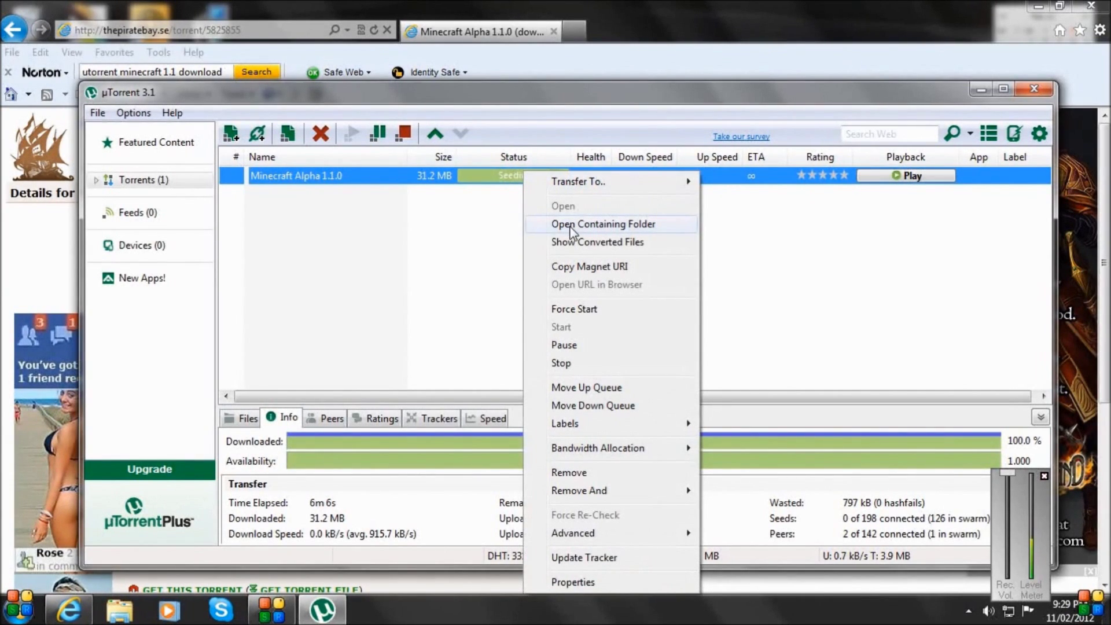
Step: Open the torrent's containing folder, enter .minecraft and launch the Minecraft application
left_click(601, 224)
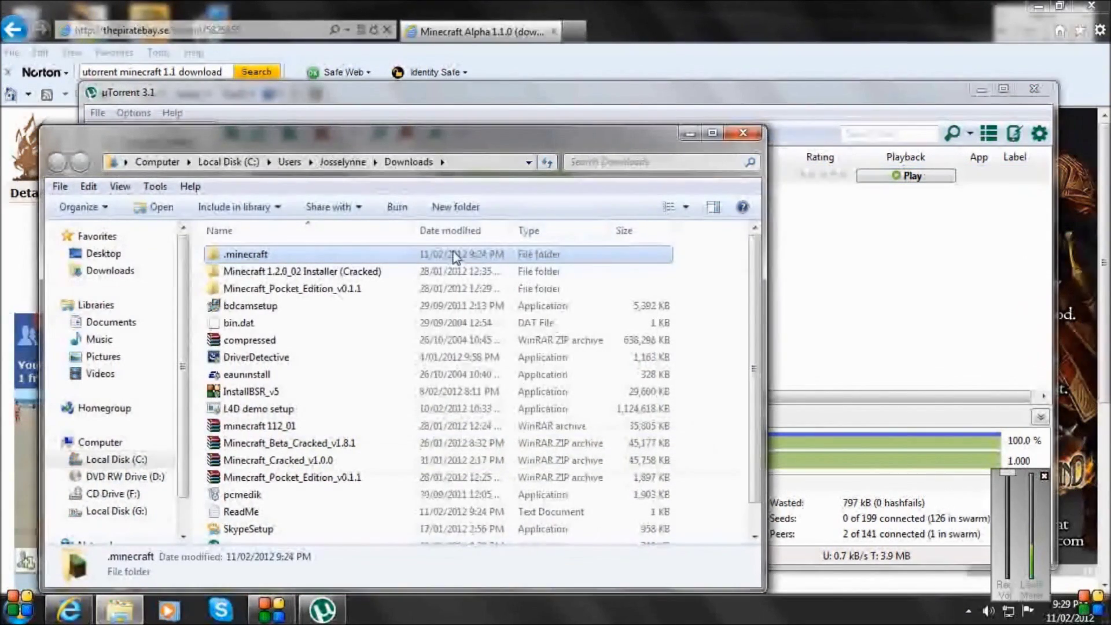
double_click(292, 256)
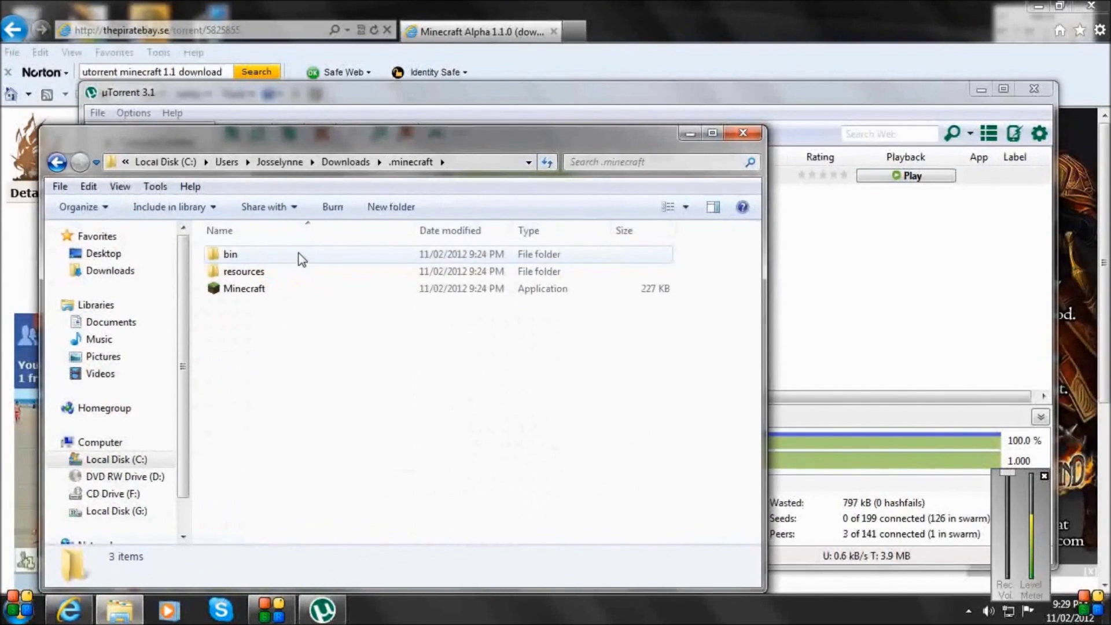
double_click(274, 290)
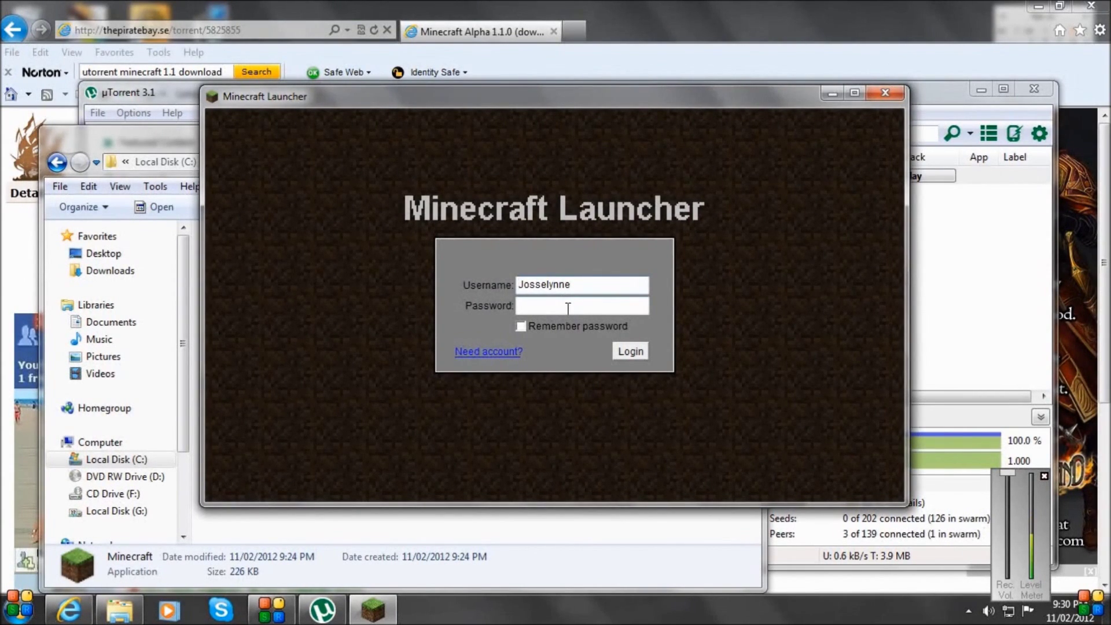
Step: Enter the account password, log in, and choose Play offline to reach Minecraft 1.1's title menu
left_click(579, 284)
left_click(526, 305)
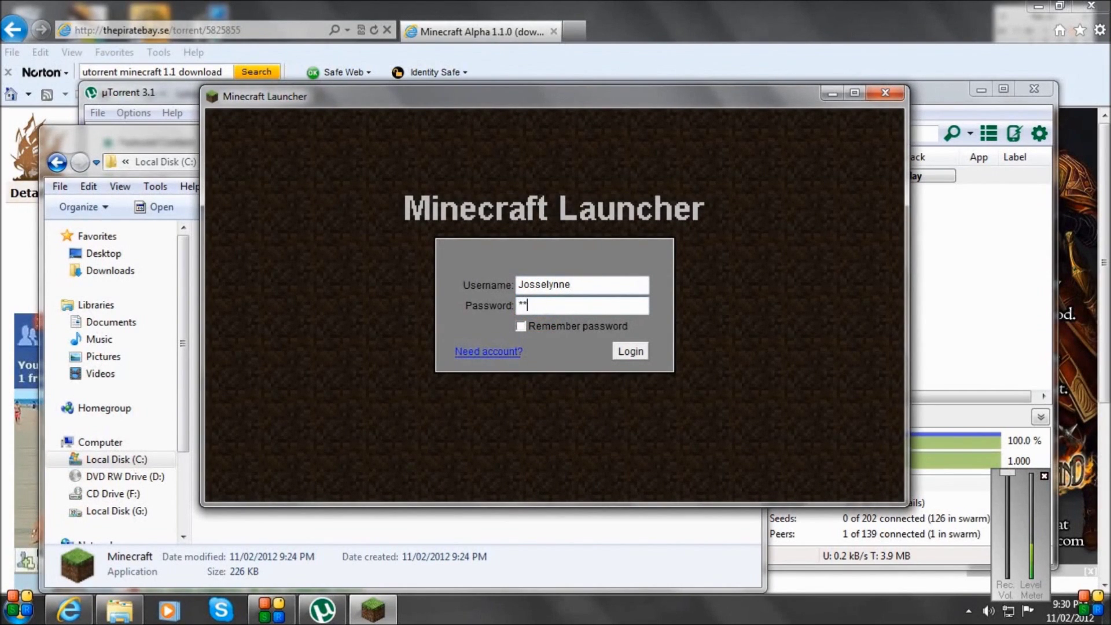
type("****")
left_click(632, 353)
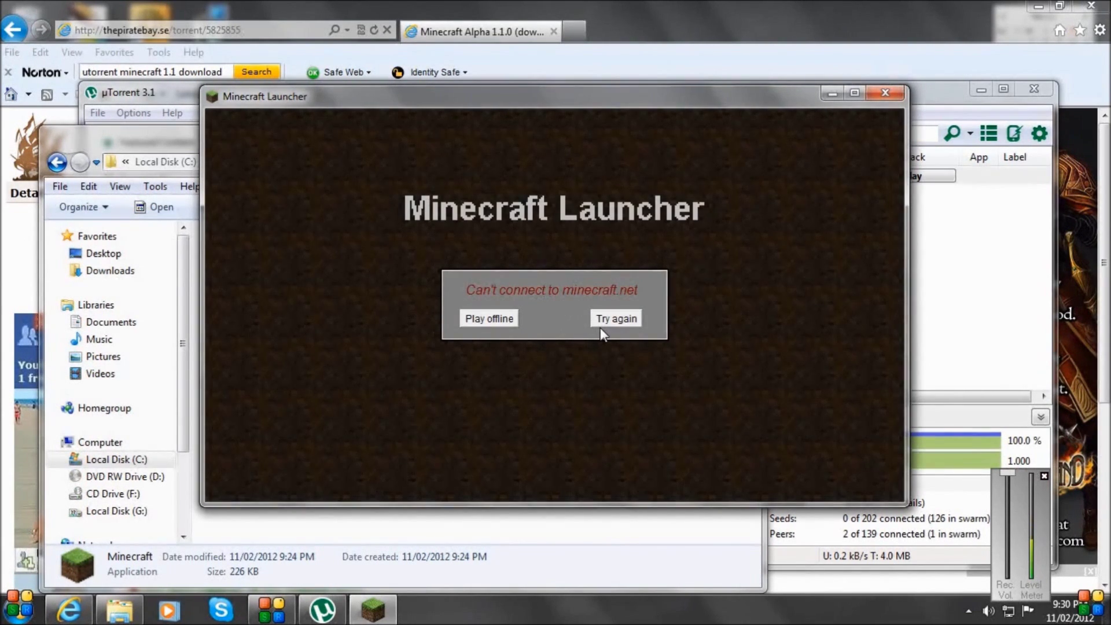
left_click(491, 321)
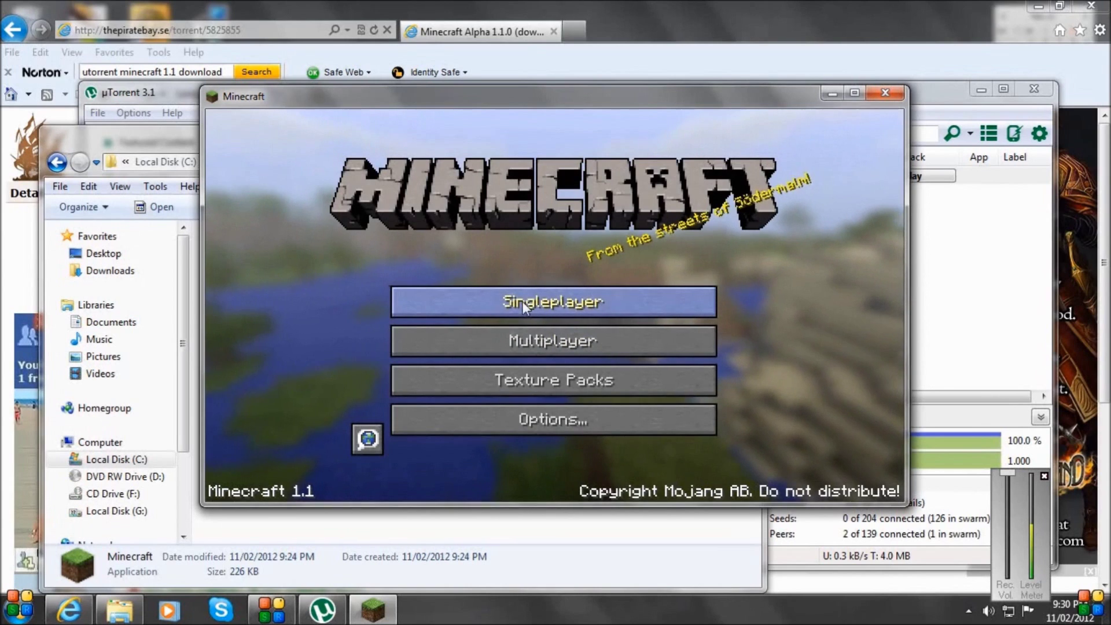
left_click(504, 302)
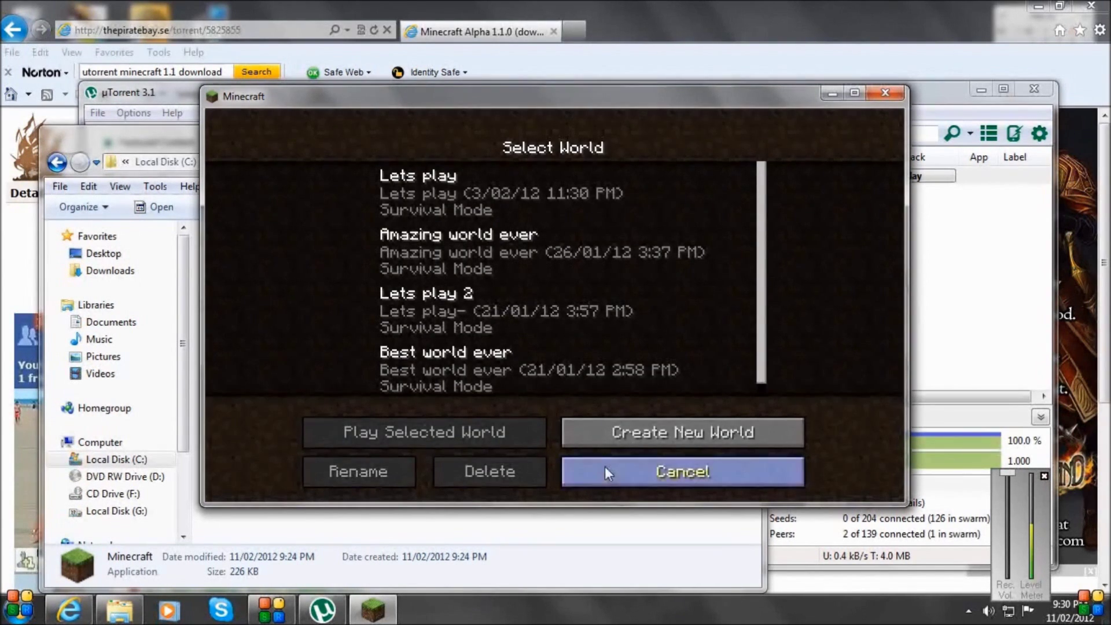
left_click(606, 474)
left_click(529, 345)
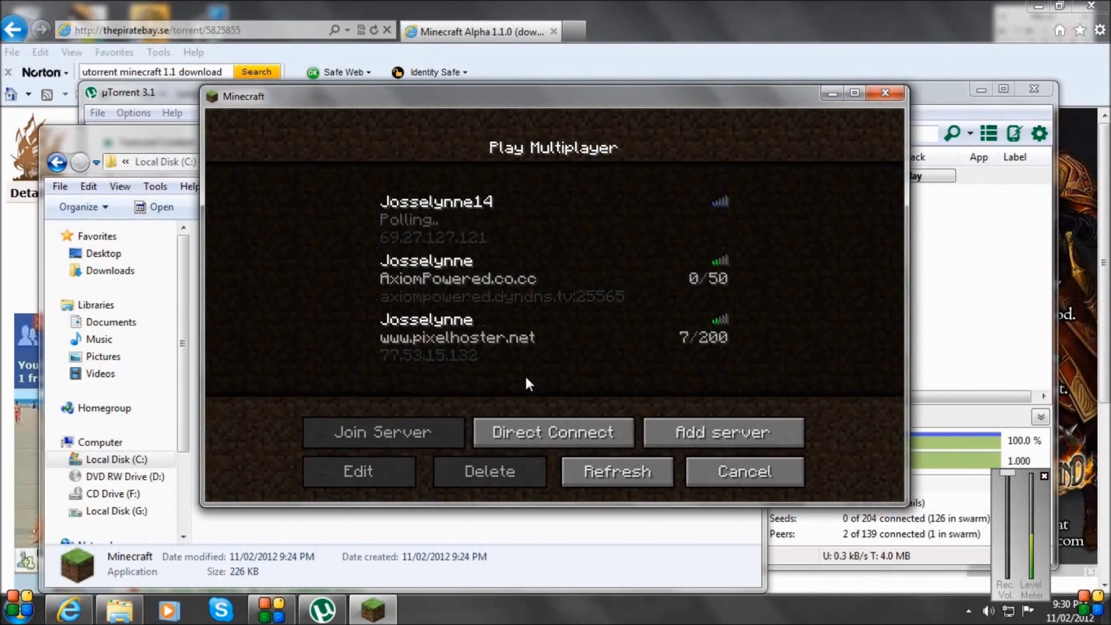
left_click(729, 473)
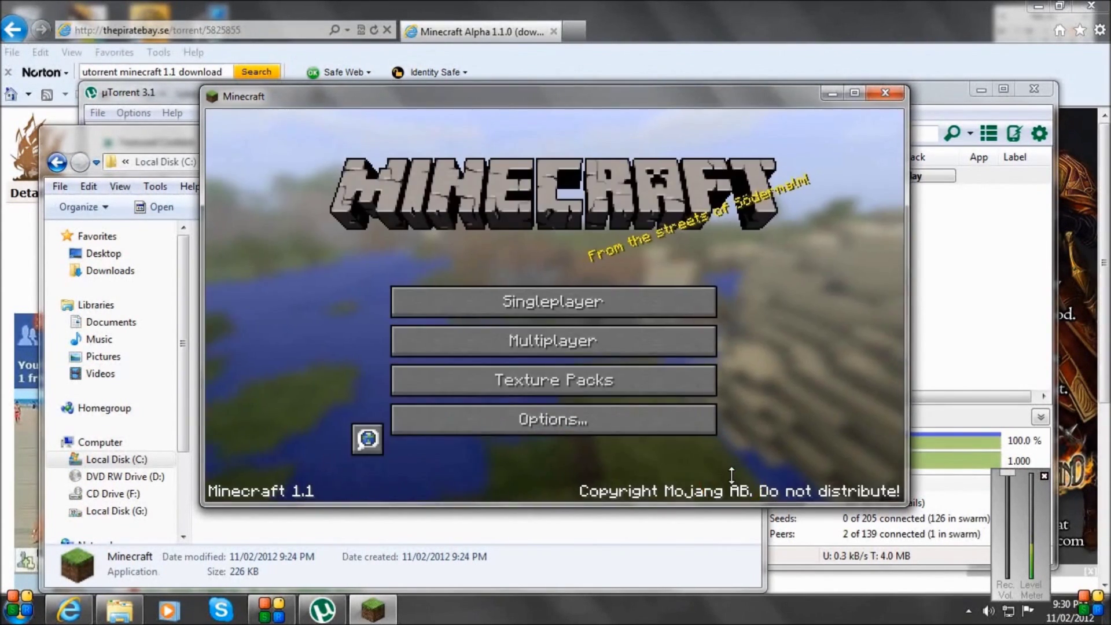
Step: Close Minecraft, the .minecraft folder window and uTorrent, then minimise Internet Explorer
left_click(886, 95)
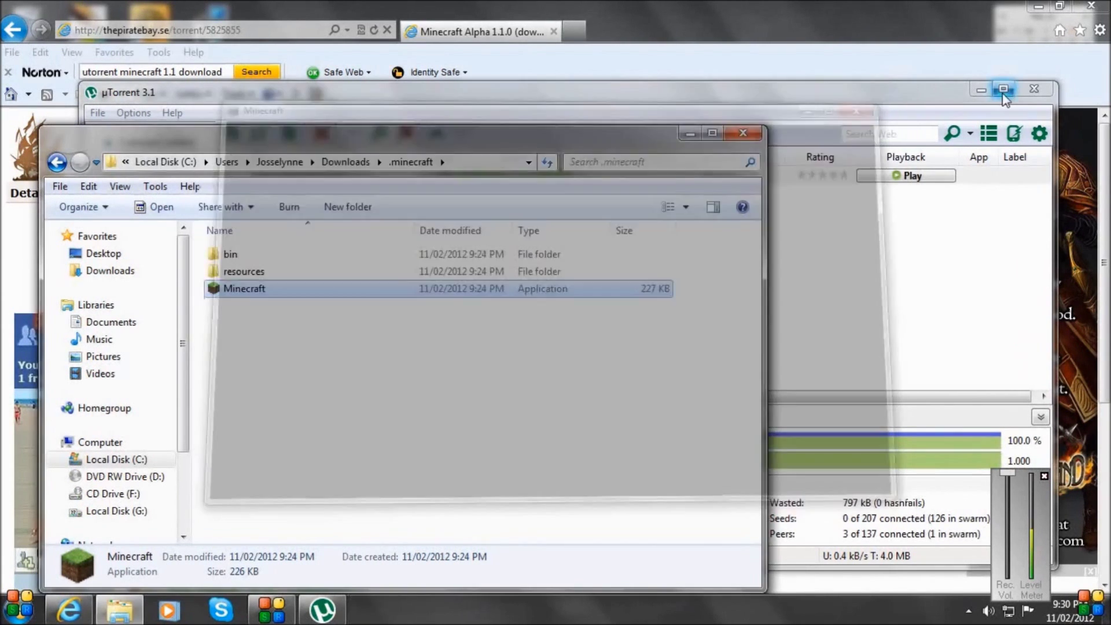
left_click(743, 132)
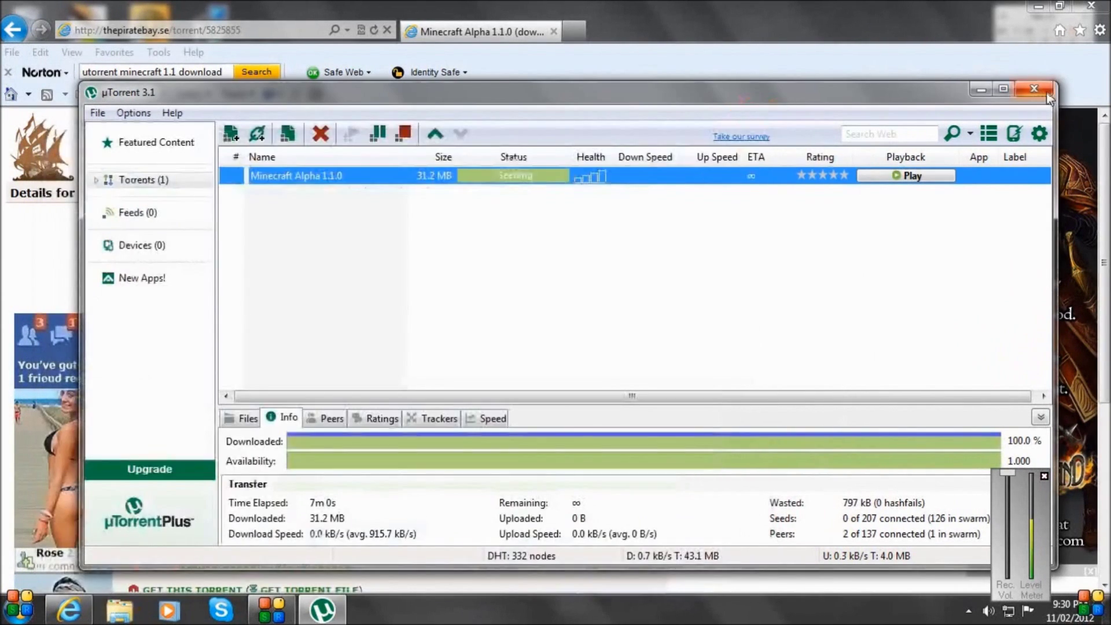
left_click(1042, 92)
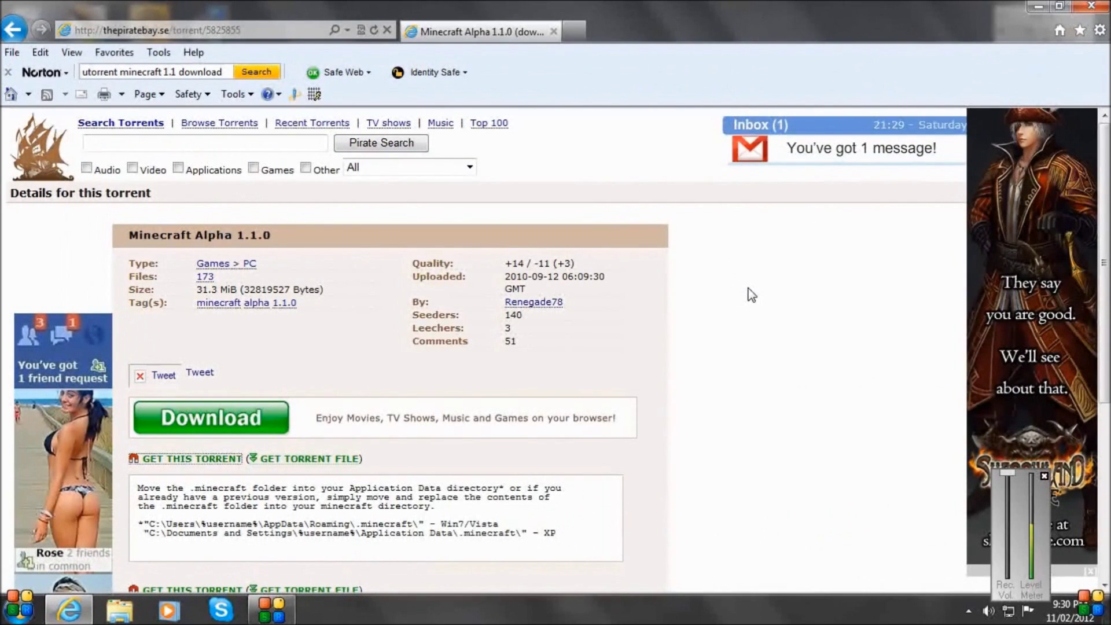
left_click(1036, 8)
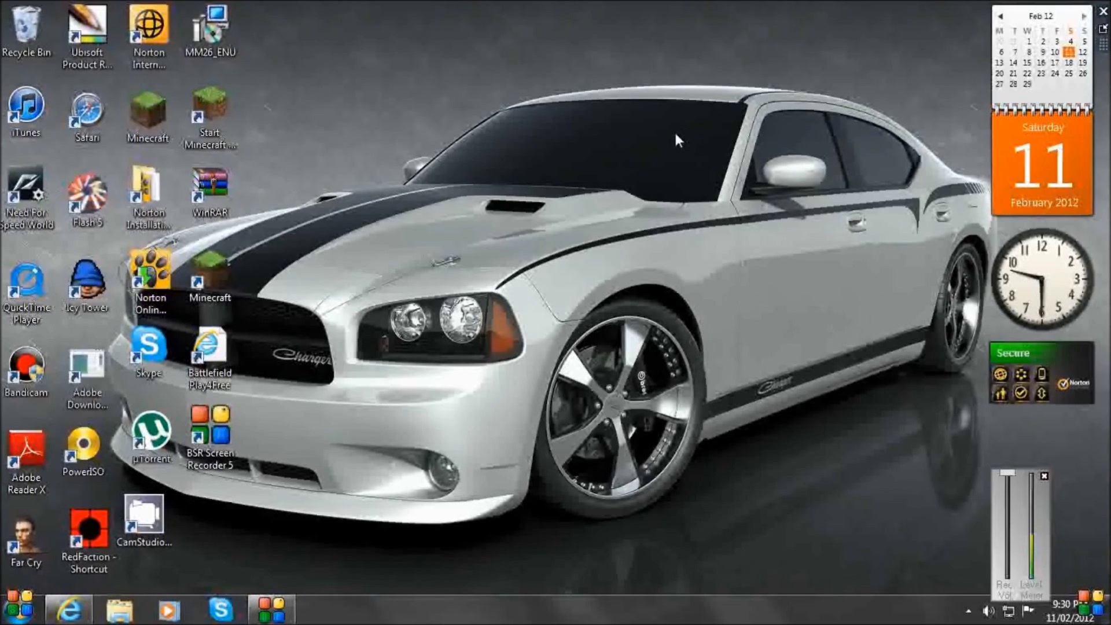